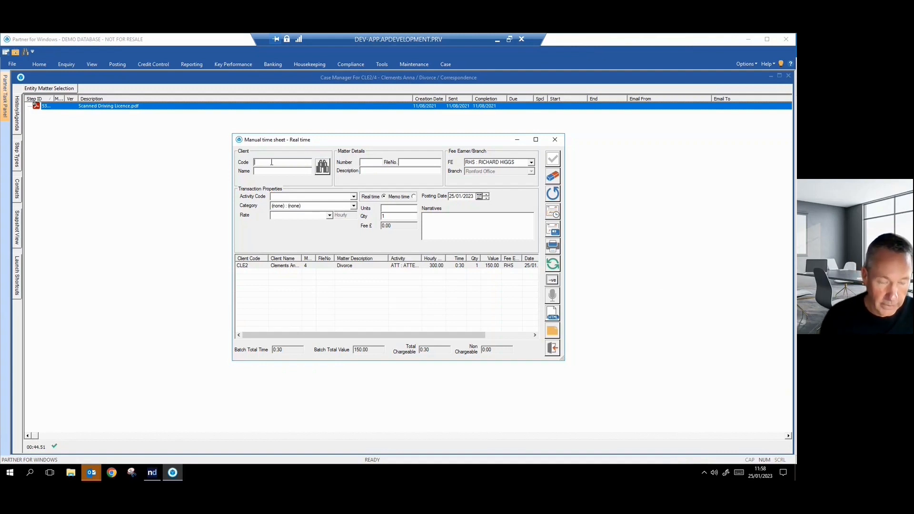
Look up matters by client code B and then BE, cancelling each matter selection list
key(Tab)
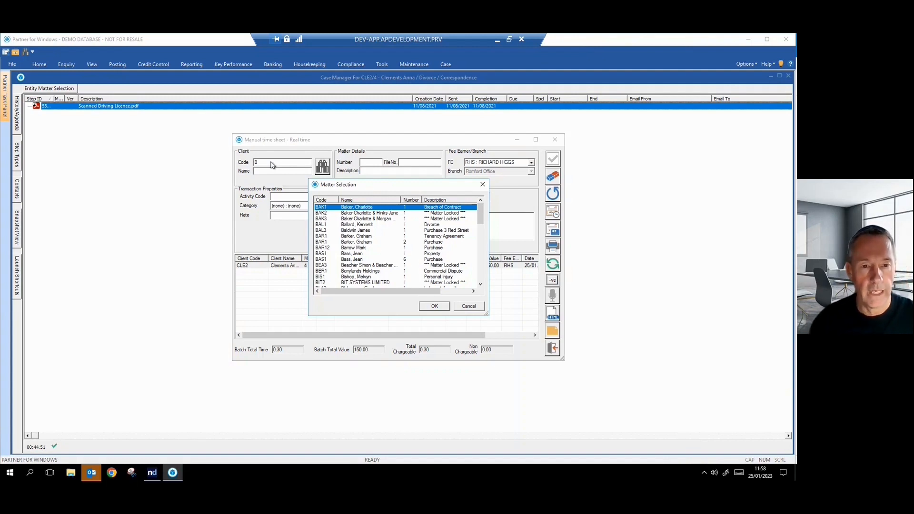
click(468, 306)
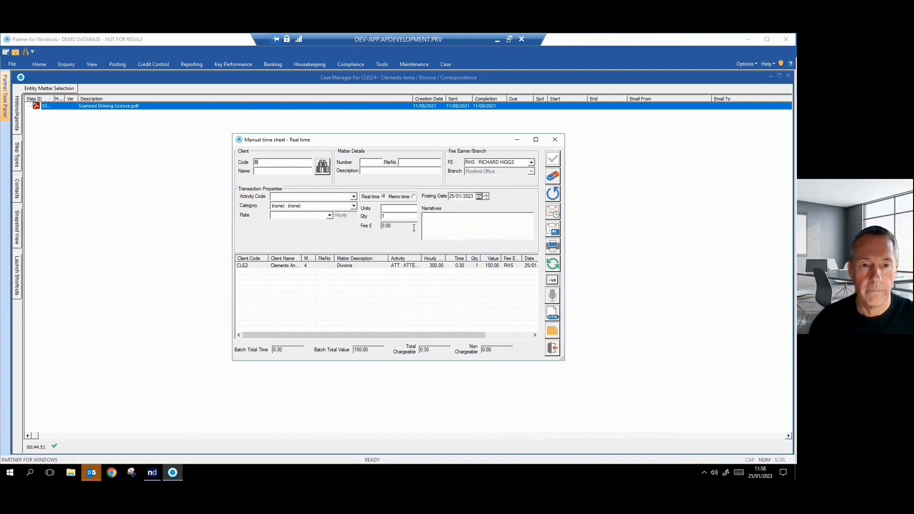
text(E)
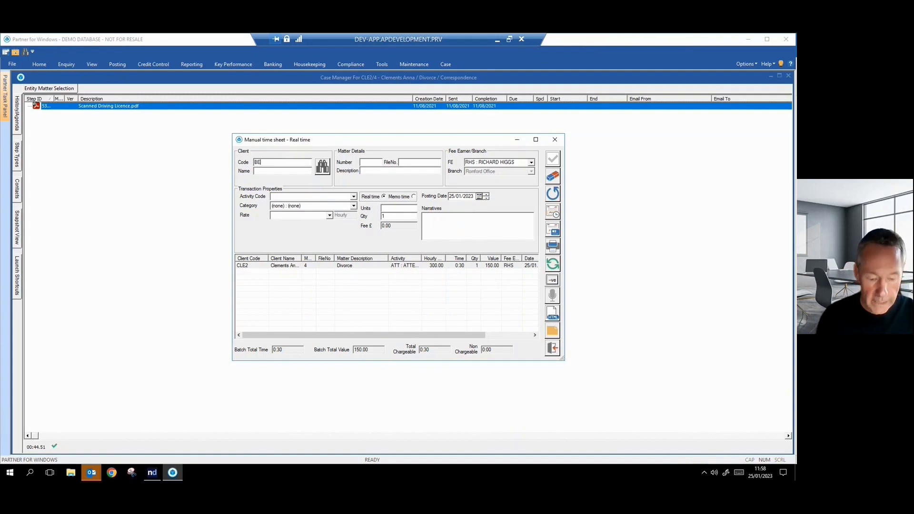
key(Tab)
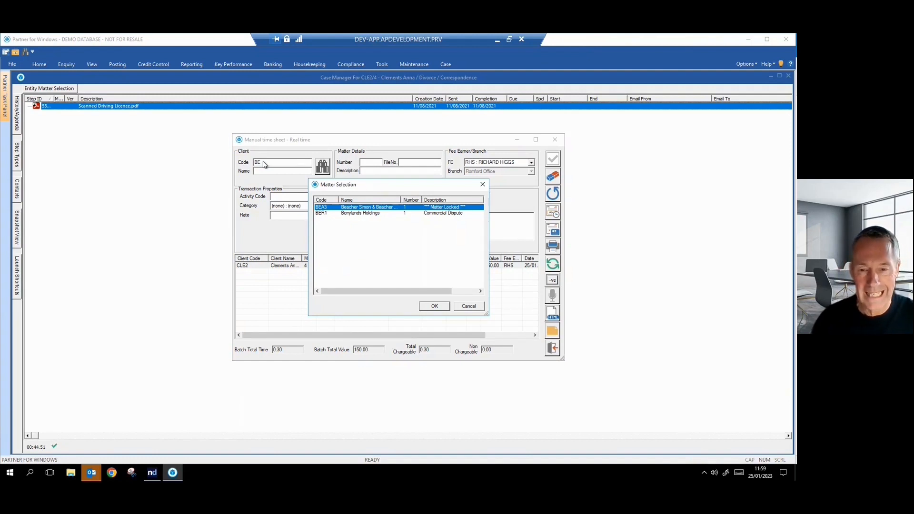
click(467, 308)
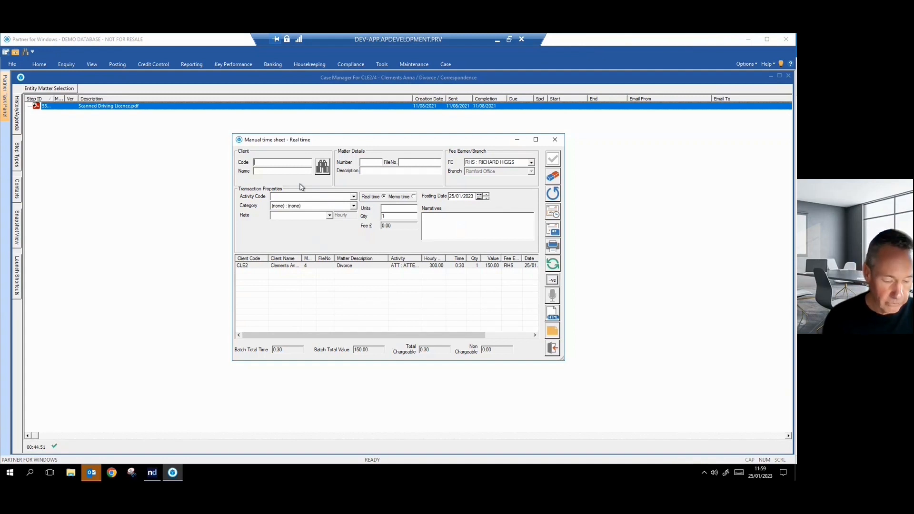
Recall the previously used client CLE2 into the time sheet, dismiss the dictation message, and clear the form
key(F4)
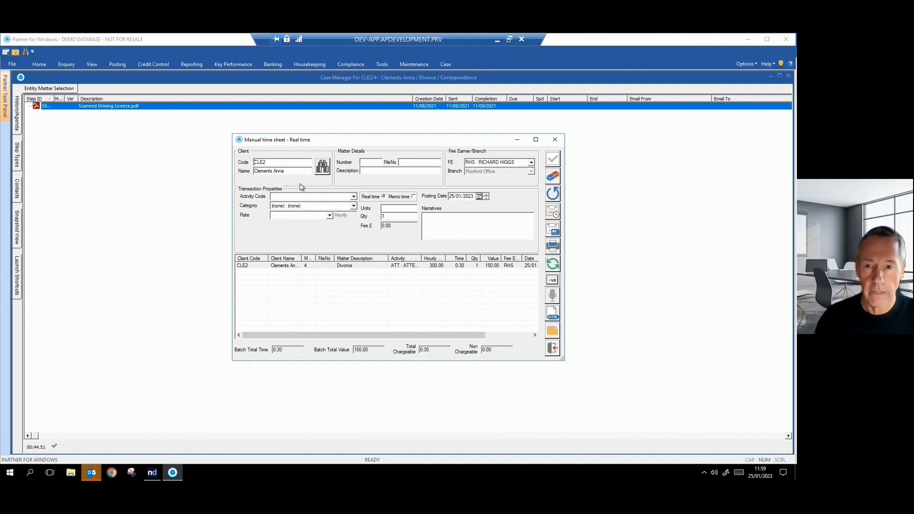
click(517, 140)
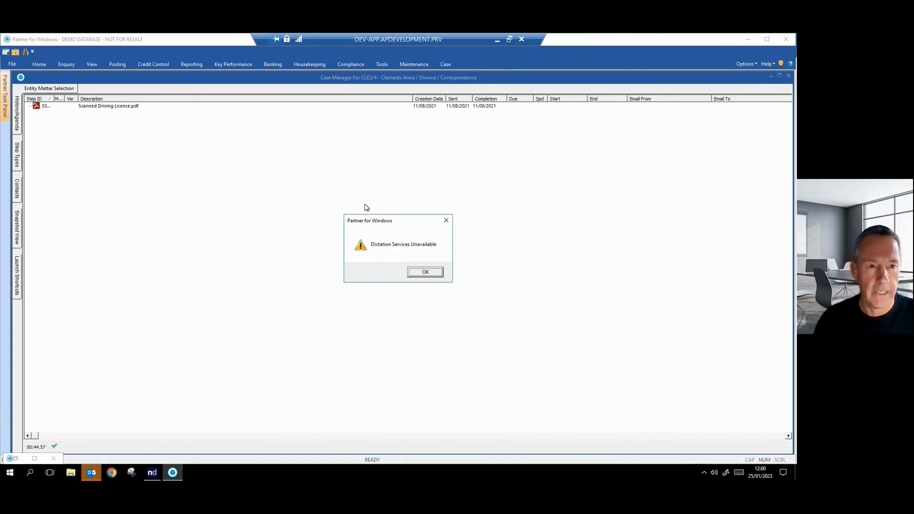
click(435, 271)
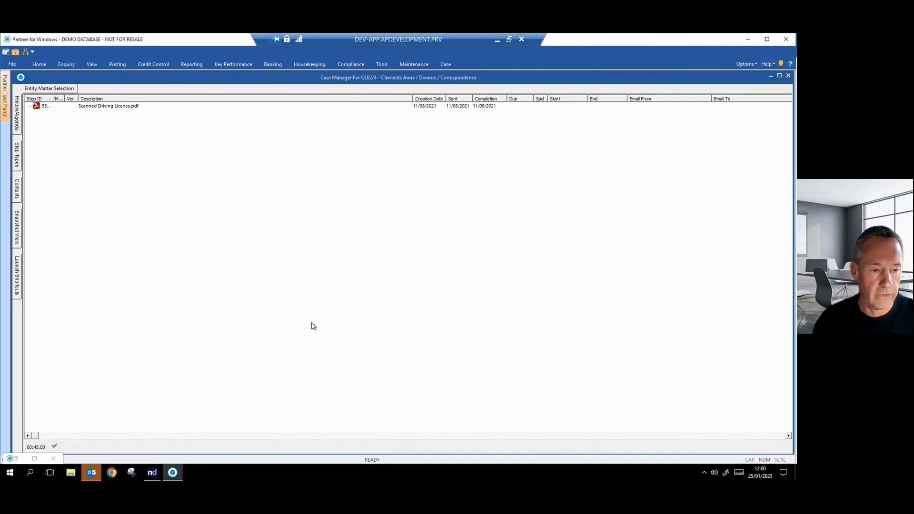
click(16, 458)
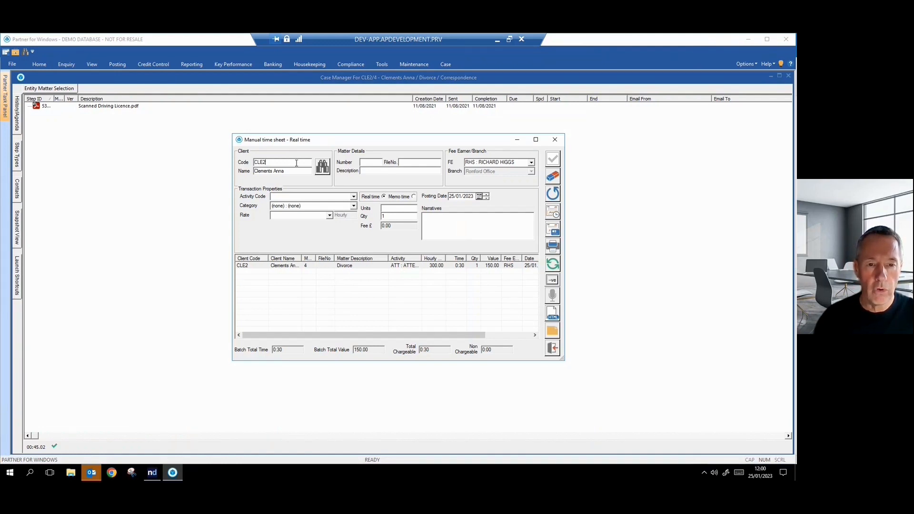
click(553, 176)
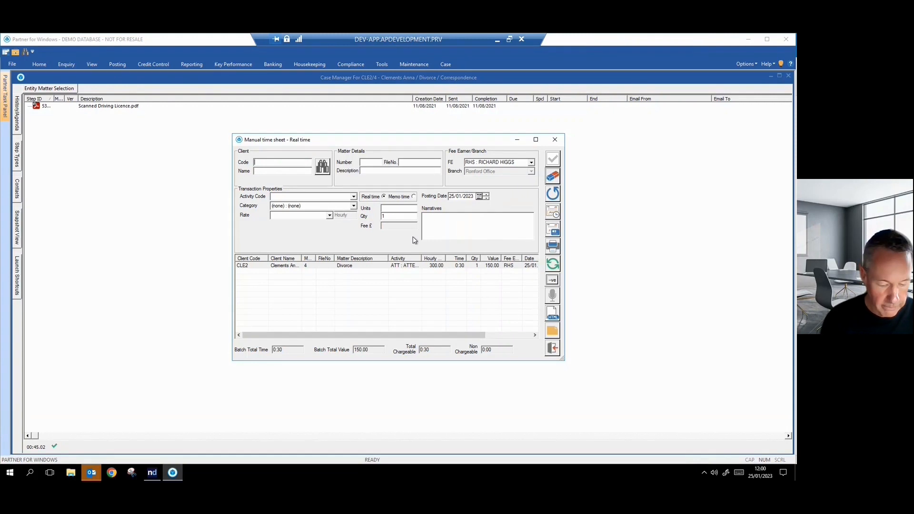
Recall the previous client CLE2 and matter 4 into the time sheet, then clear the form again
key(F5)
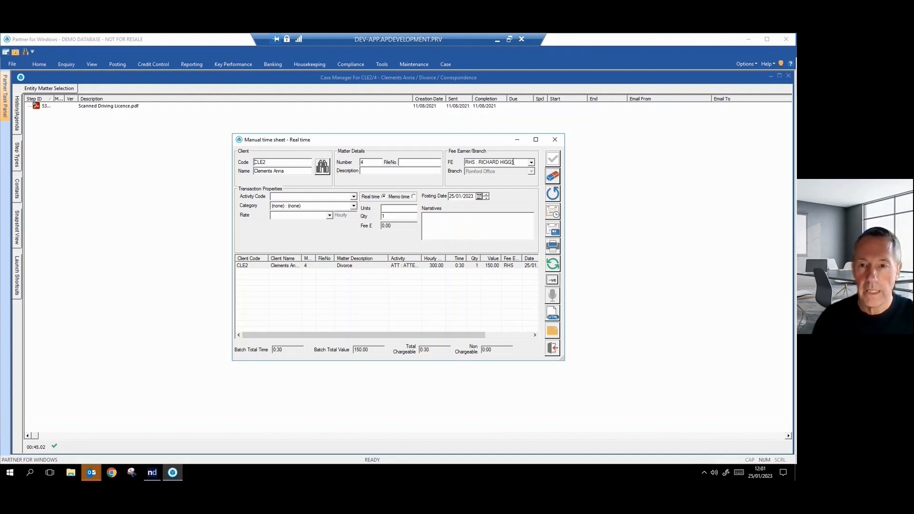
click(518, 141)
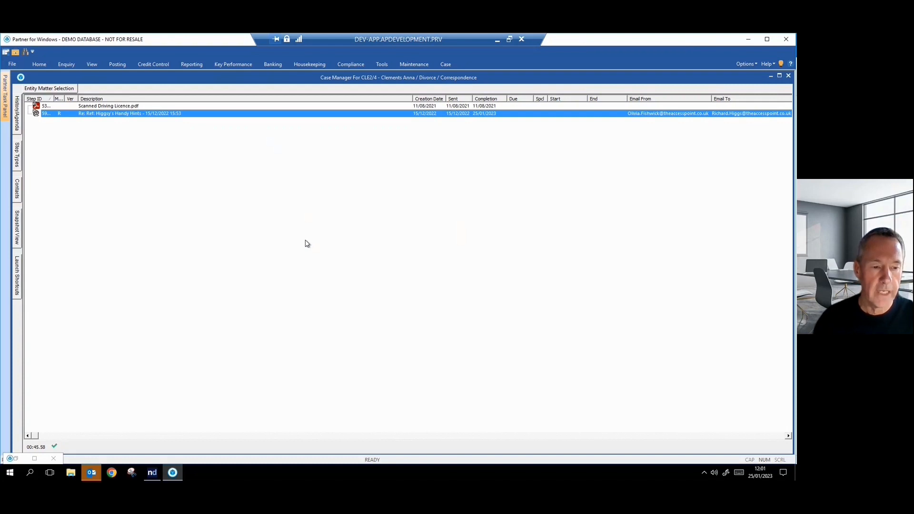
click(18, 458)
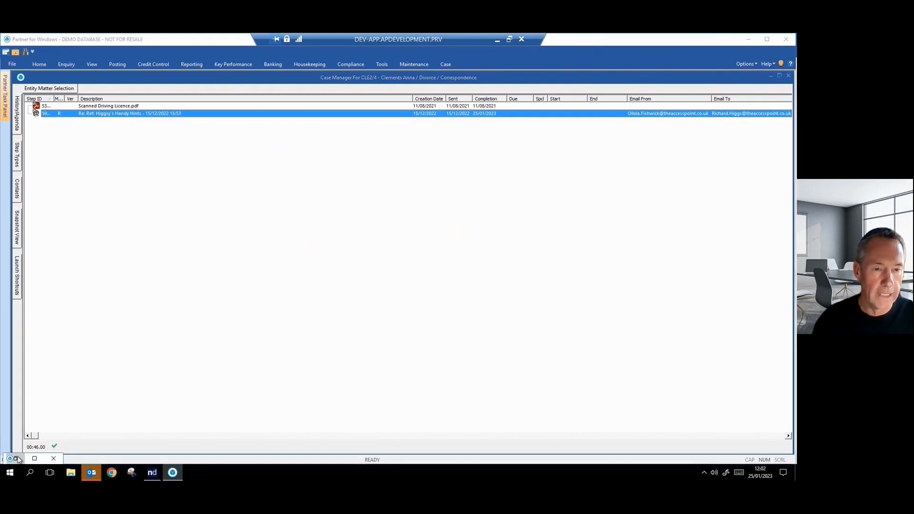
click(16, 458)
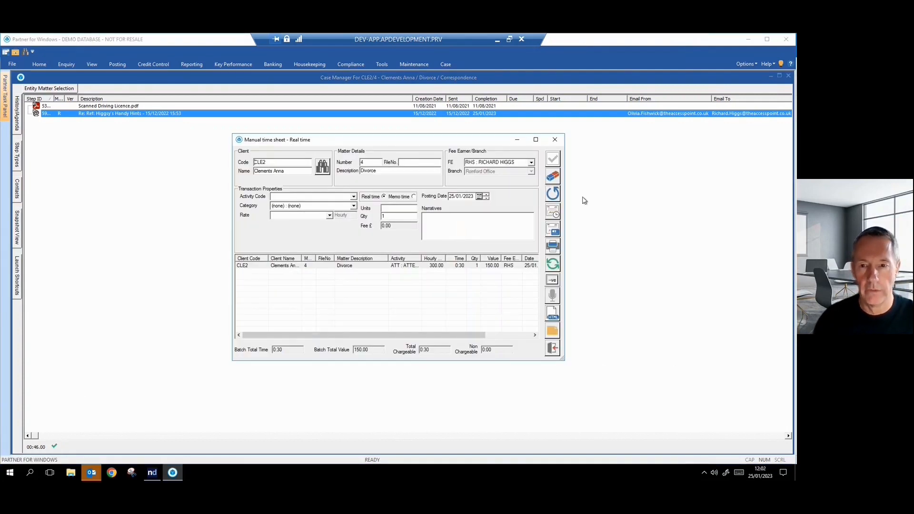
click(552, 176)
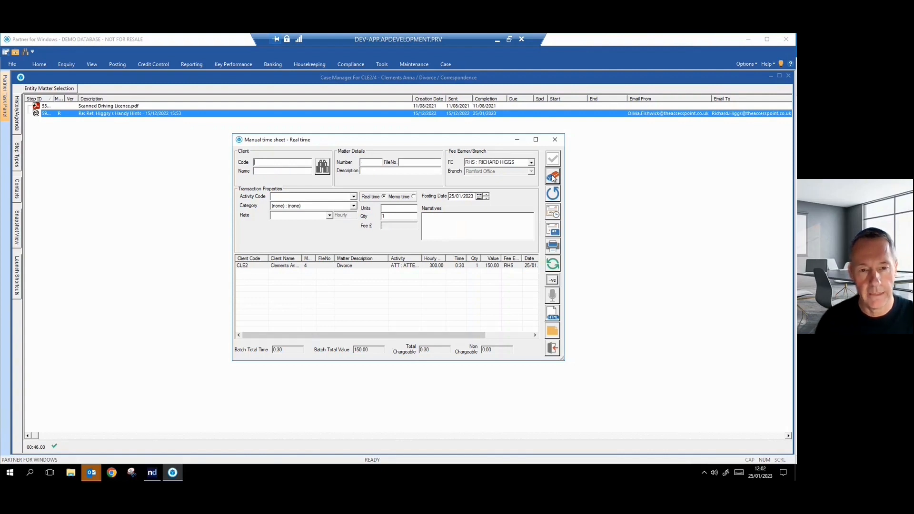
Open the Recent Matters list, cancel it, and minimise the time sheet back to the case manager
key(F6)
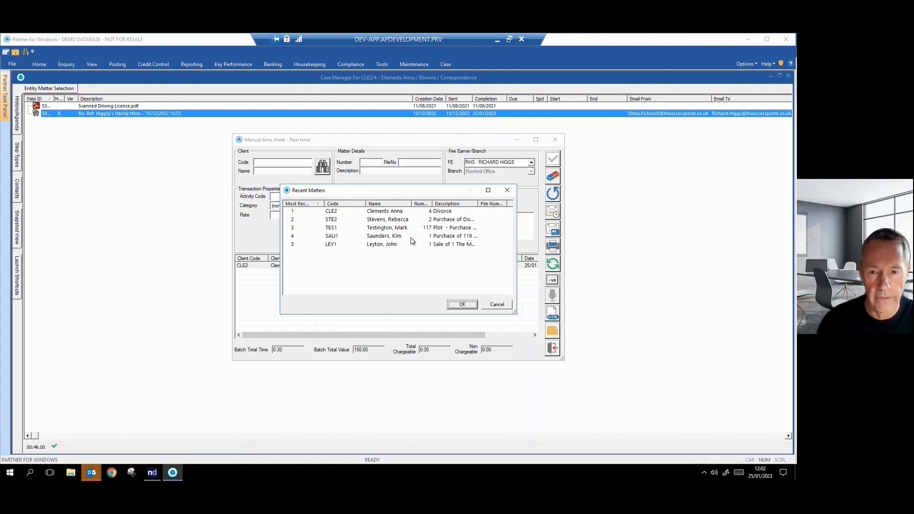
click(498, 305)
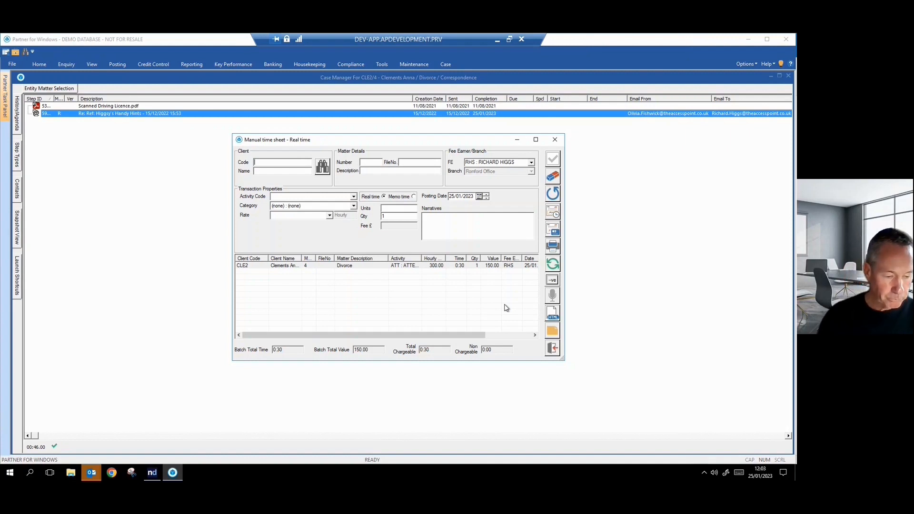
click(518, 139)
click(368, 228)
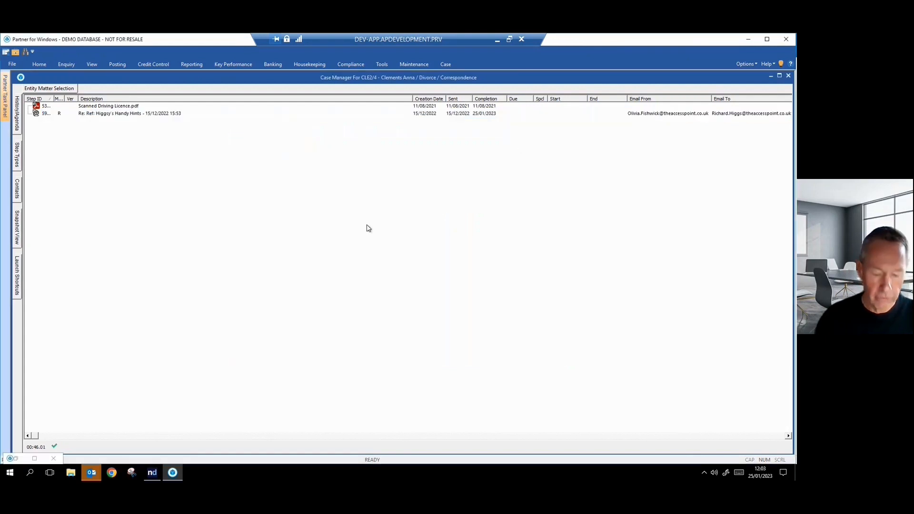
Open and close in turn the matter's Quick Step, Posting Slip, Linked Matters and Data Mining windows
key(F9)
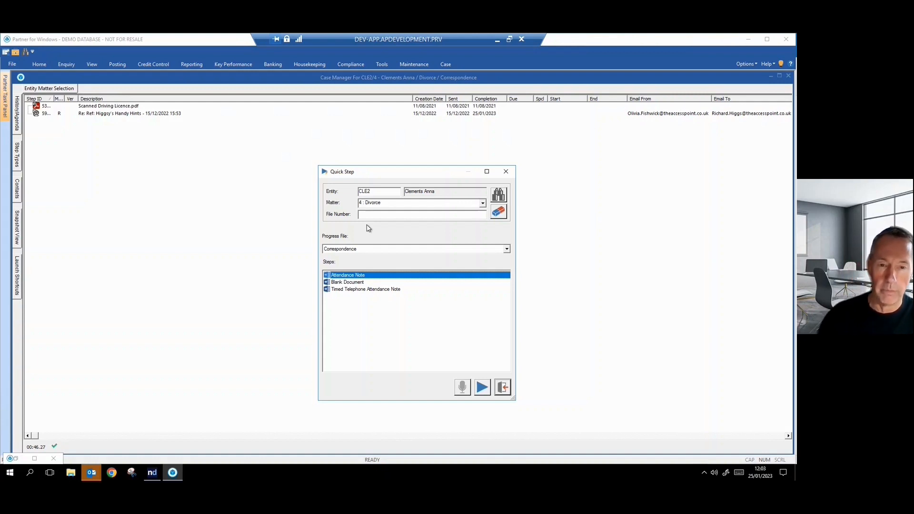
click(505, 389)
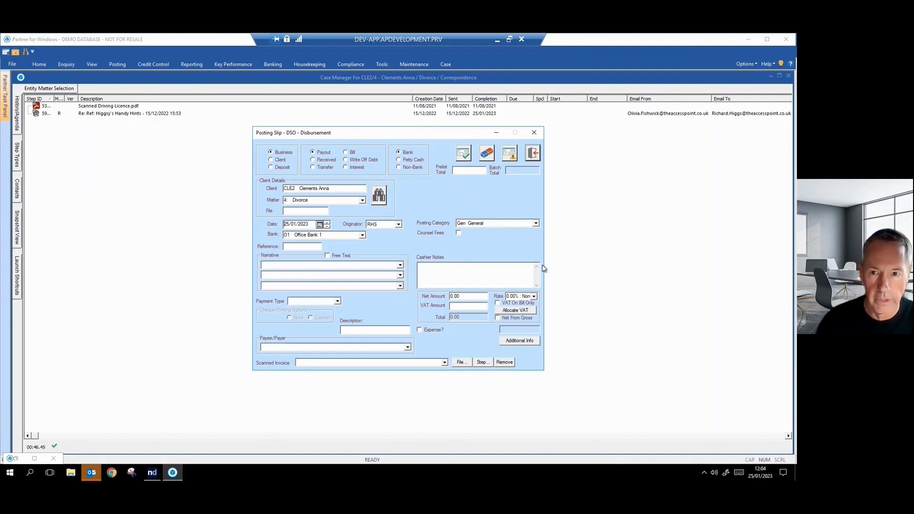
click(533, 153)
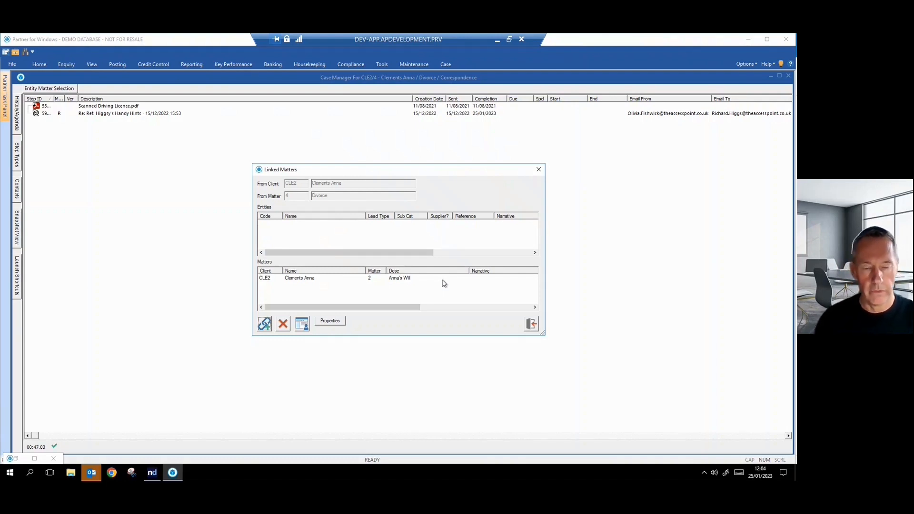
click(533, 325)
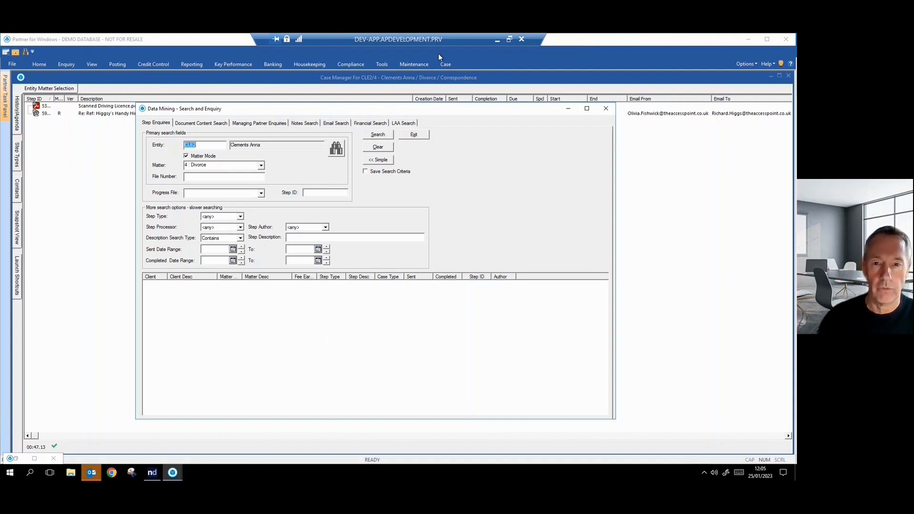
click(414, 135)
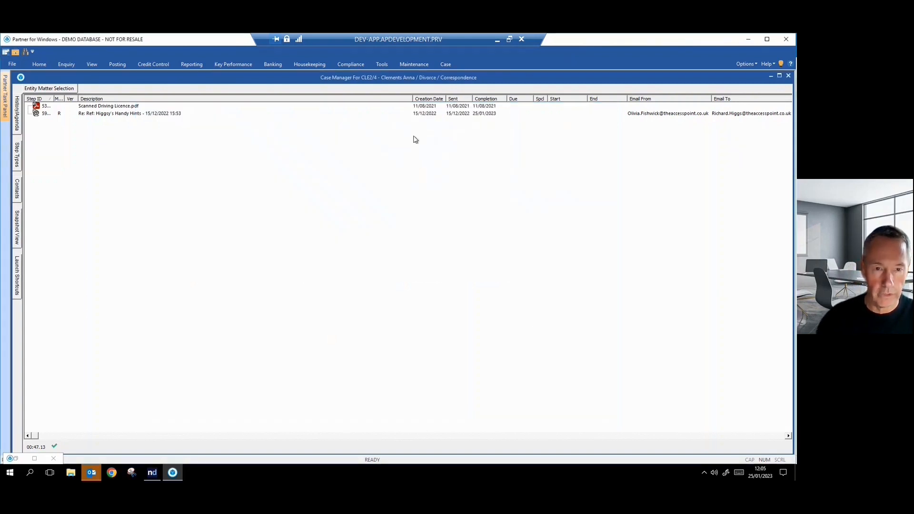
Display the case manager's shortcut menu and dismiss it without choosing a command
right_click(420, 205)
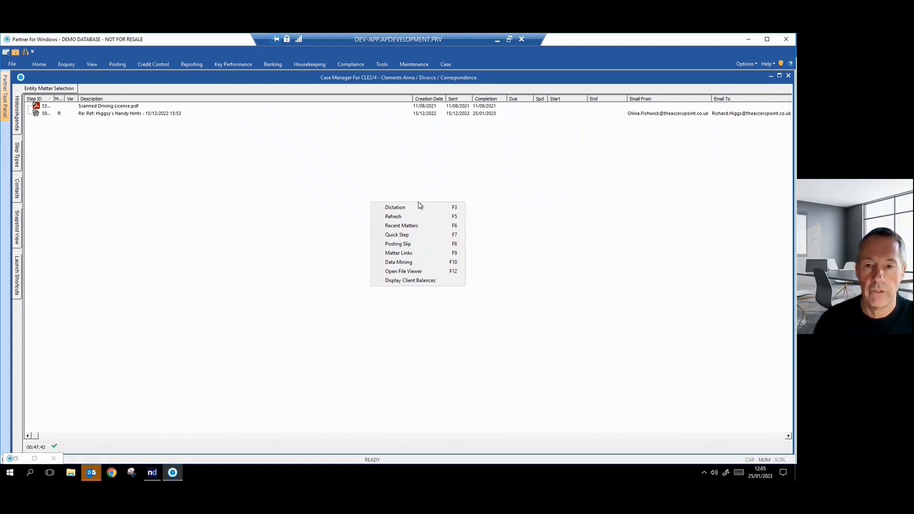
click(507, 209)
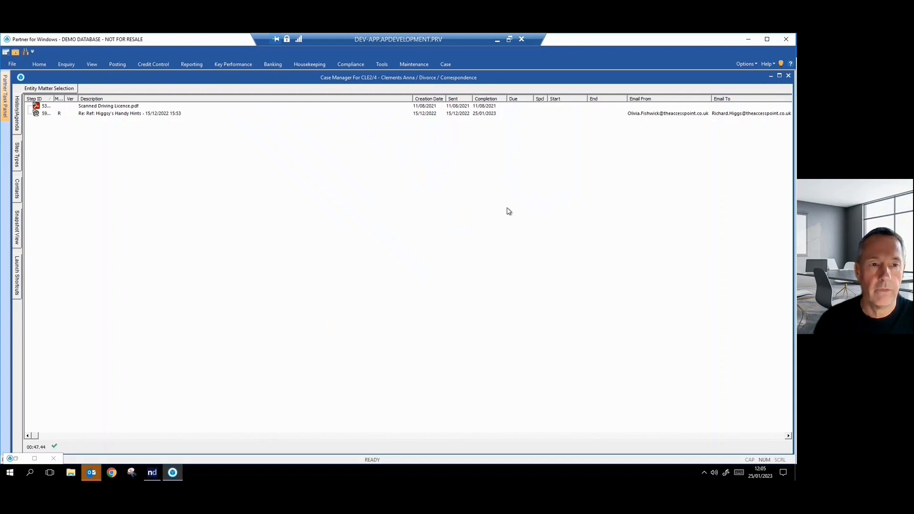
Preview the Higgy's Handy Hints email and the Scanned Driving Licence document, then close the preview
click(137, 115)
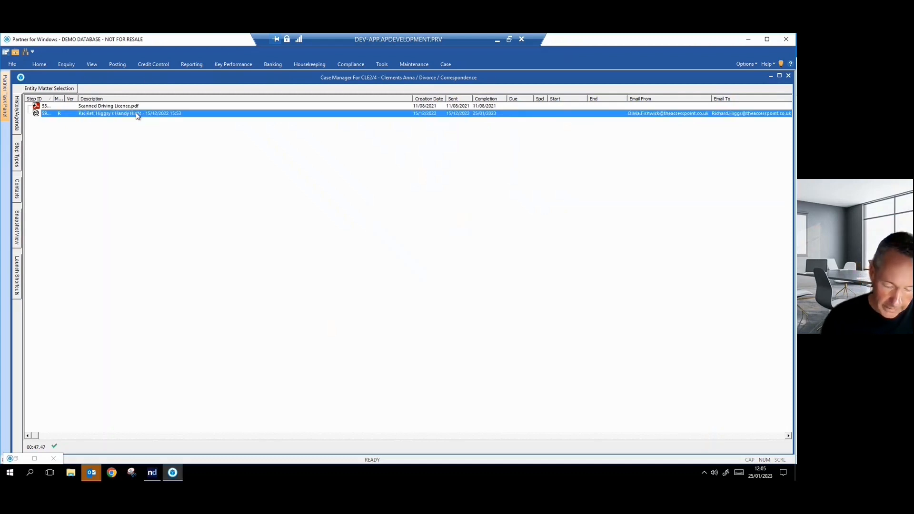
key(space)
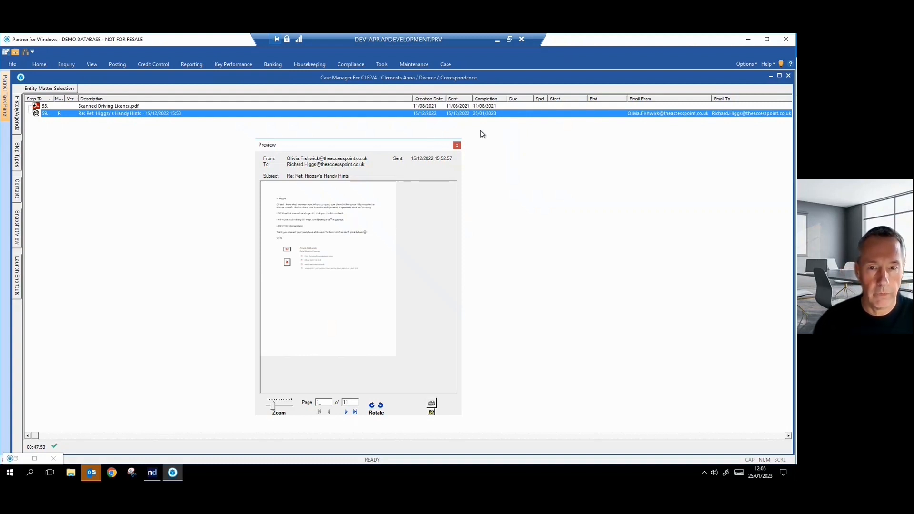
click(159, 106)
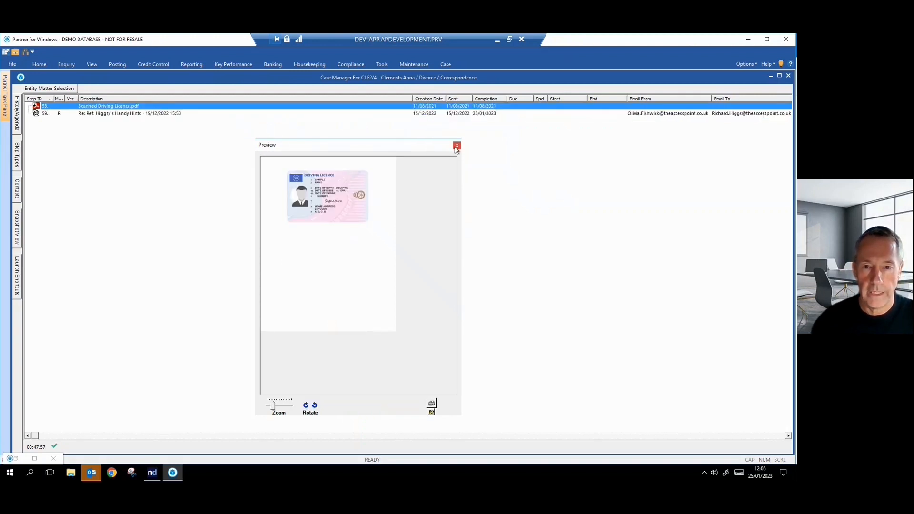
click(457, 145)
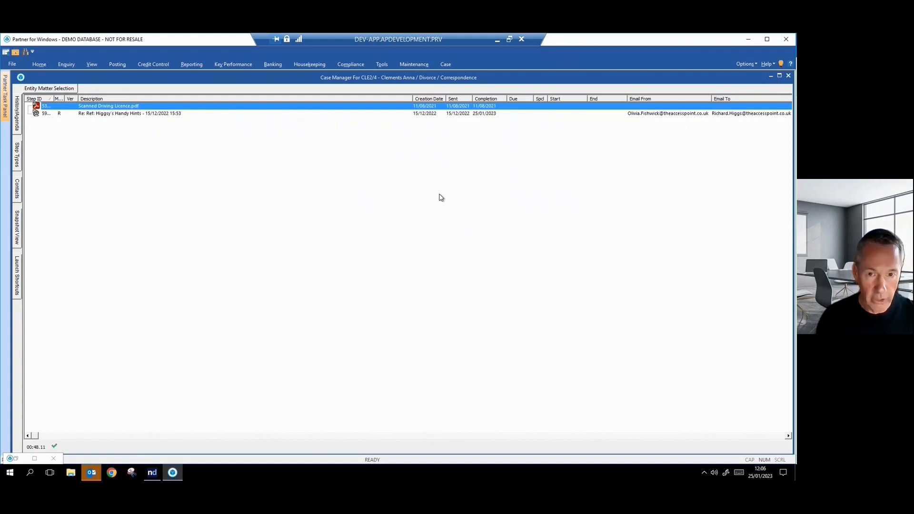
Open the Insert step and Insert freestyle step dialogs, cancelling each
key(Insert)
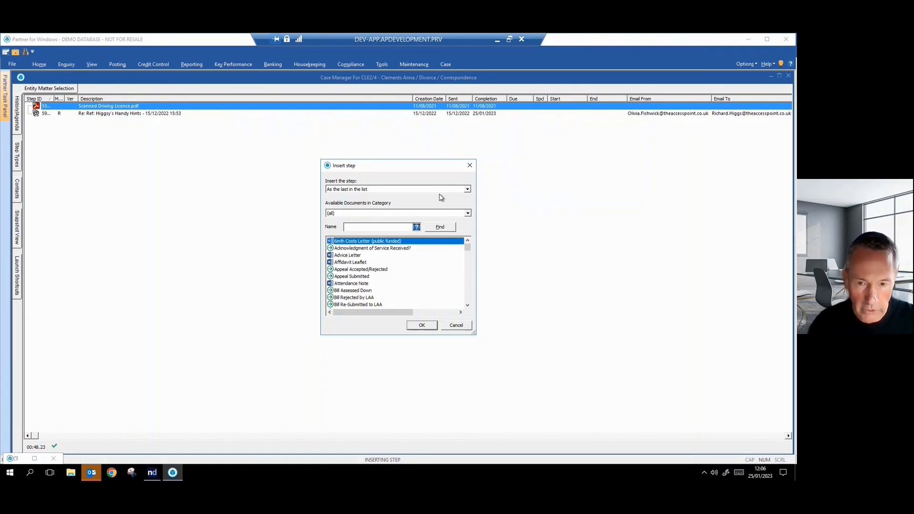
click(458, 326)
key(ctrl+Insert)
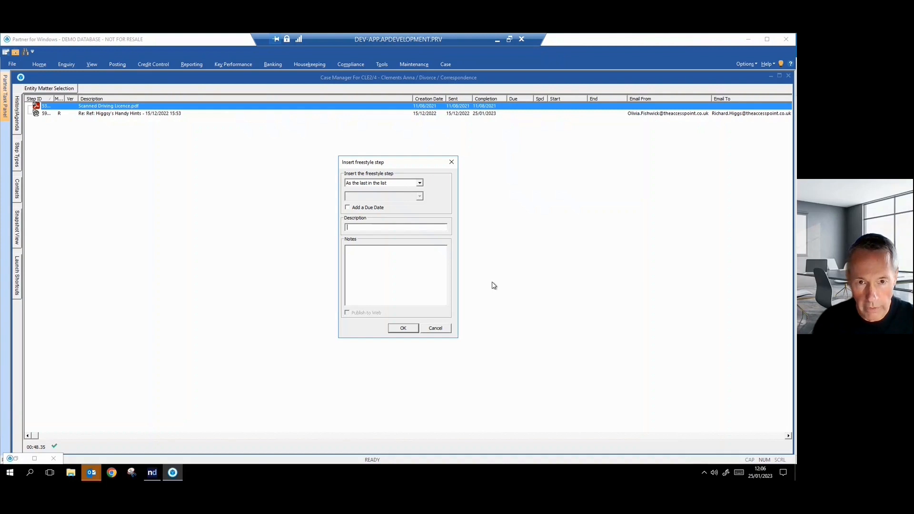
click(435, 328)
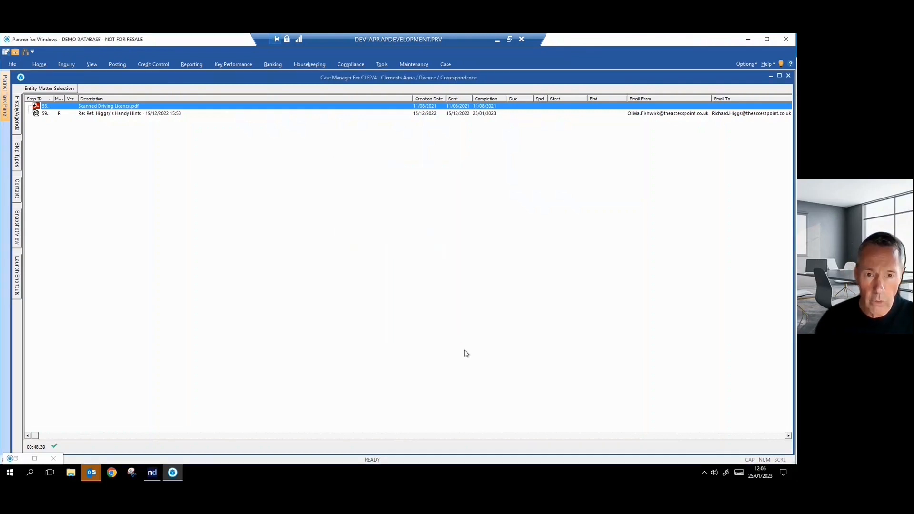